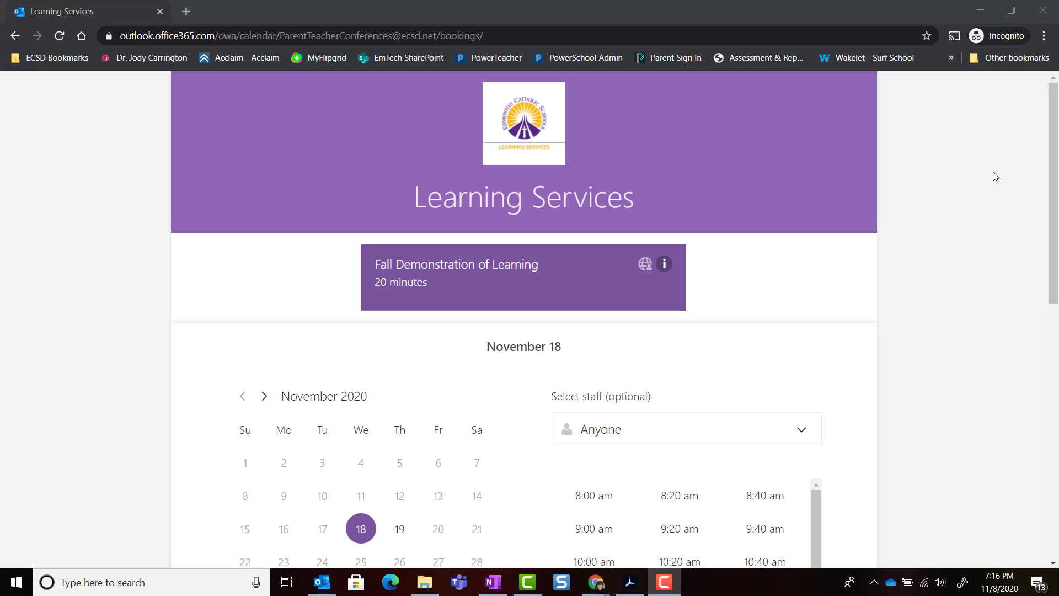
left_click_drag(1051, 154, 1054, 245)
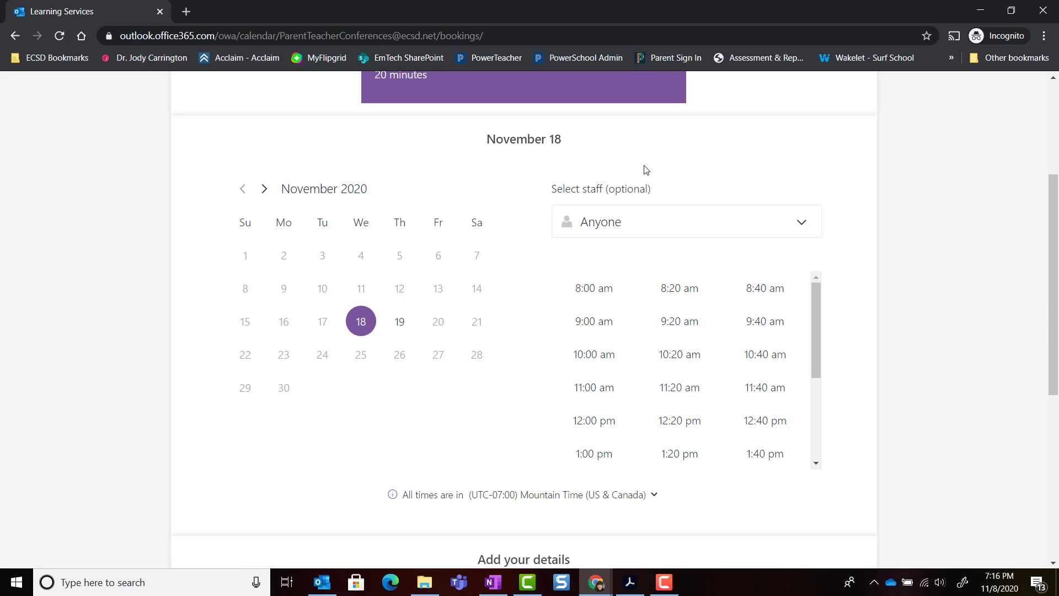
- Choose the first listed teacher and the November 19, 3:00 pm time slot
left_click(803, 223)
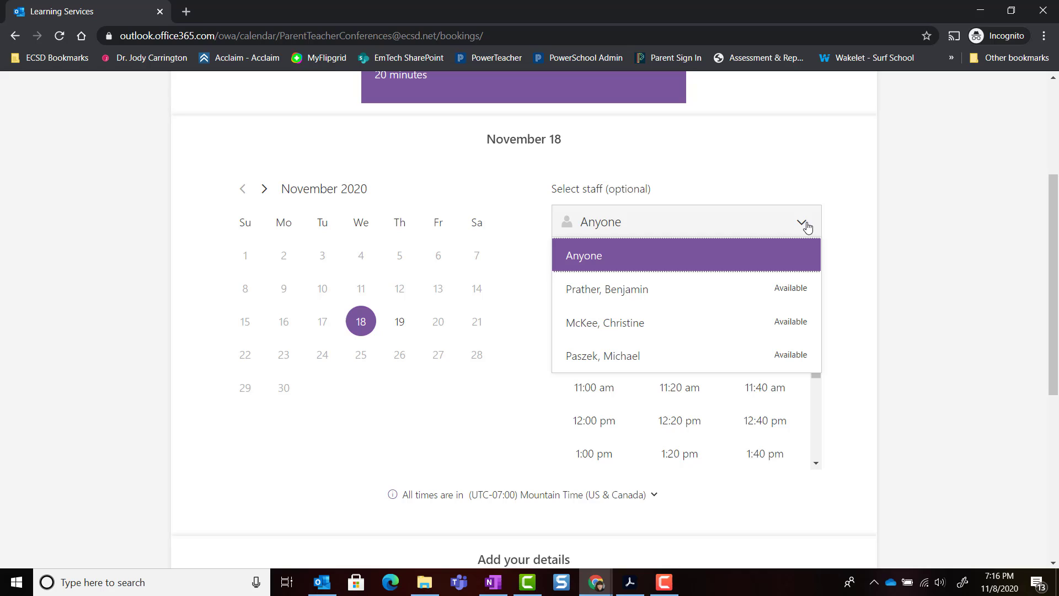
left_click(624, 294)
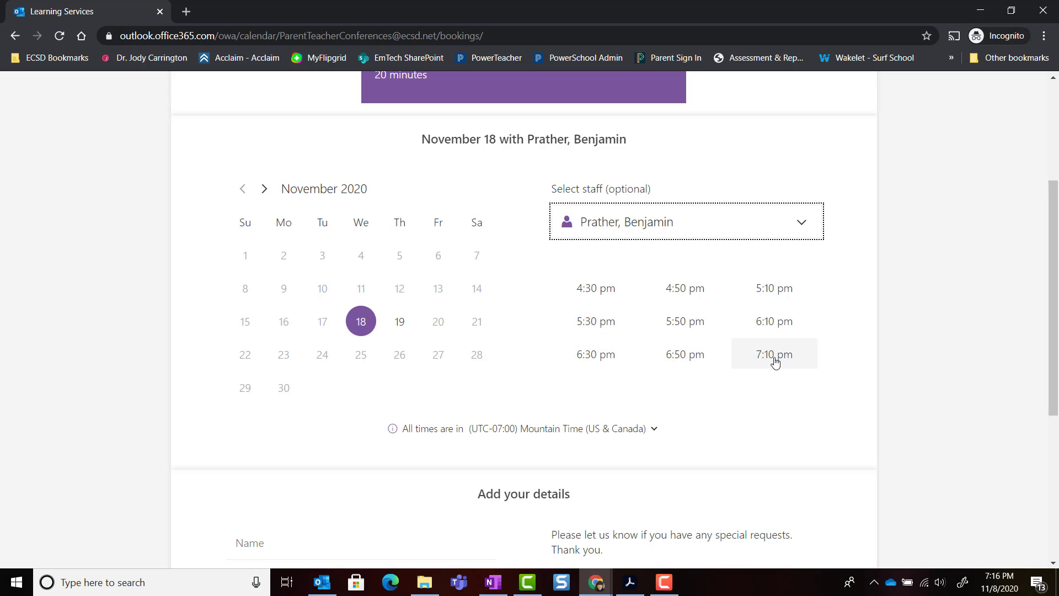
left_click(400, 322)
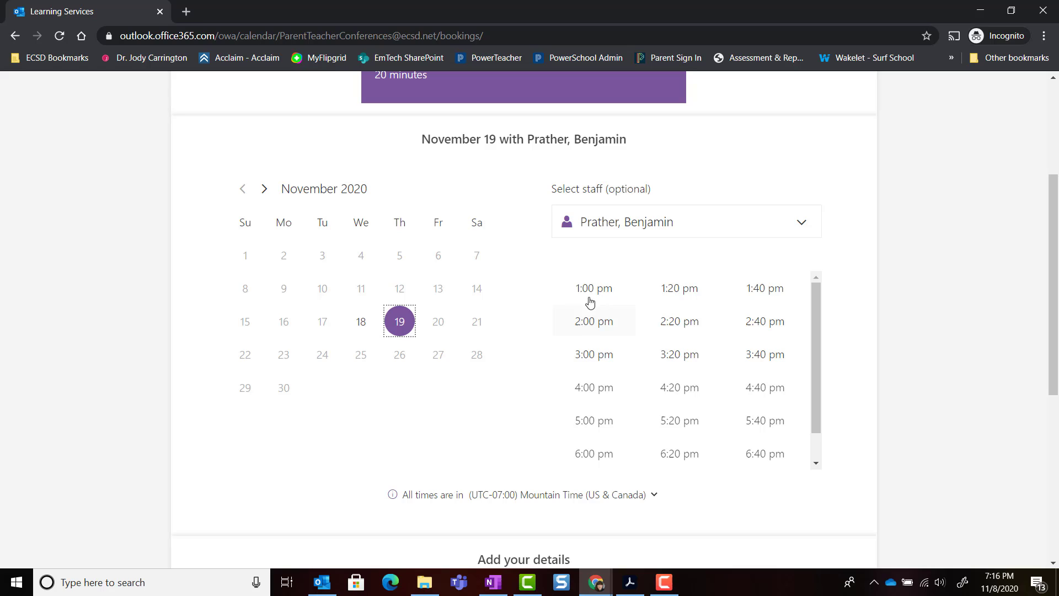
mouse_move(815, 324)
left_mouse_down()
mouse_move(817, 361)
mouse_move(816, 304)
left_mouse_up()
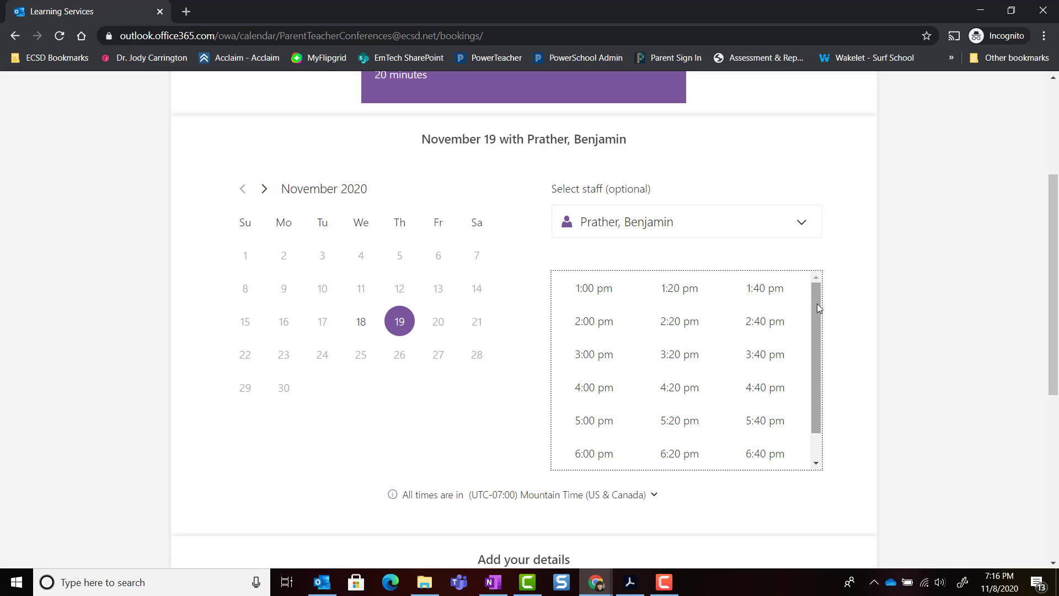
left_click(590, 356)
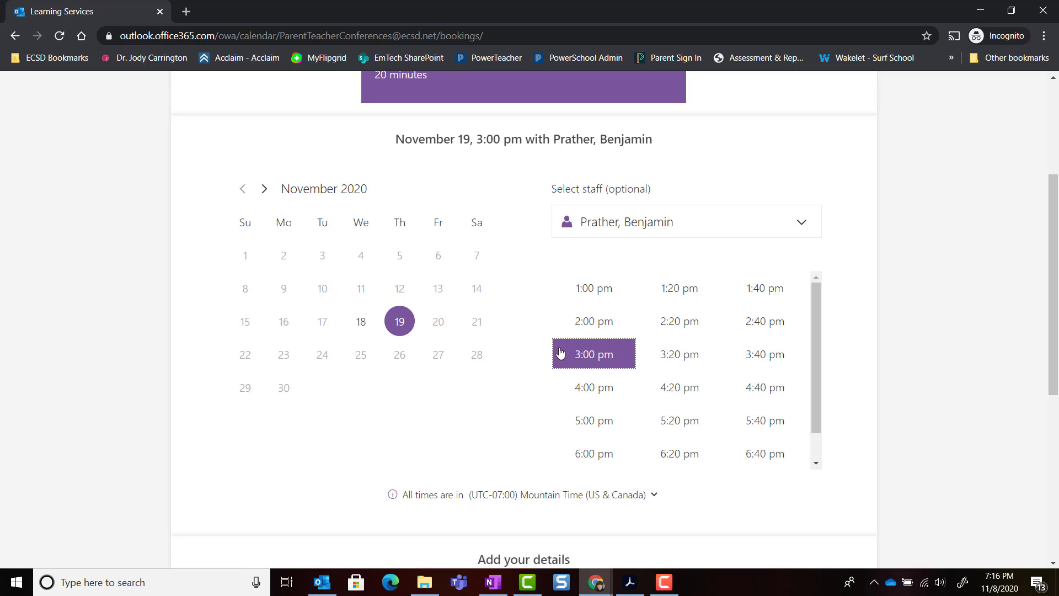
left_click_drag(1052, 323, 1053, 464)
- Enter the parent's name, email address and phone number in Add your details
left_click(239, 286)
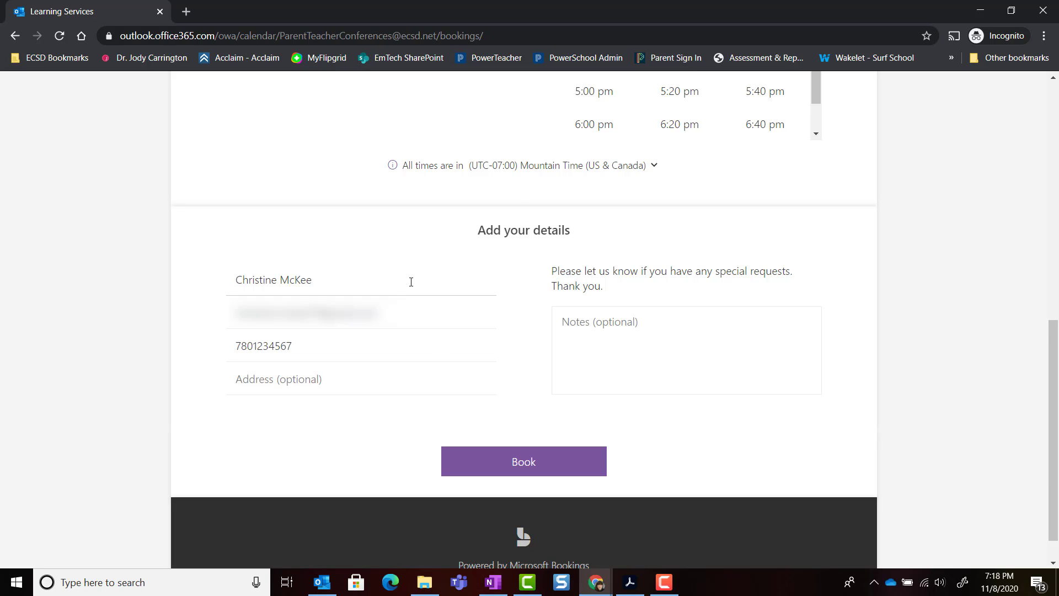
left_click(472, 314)
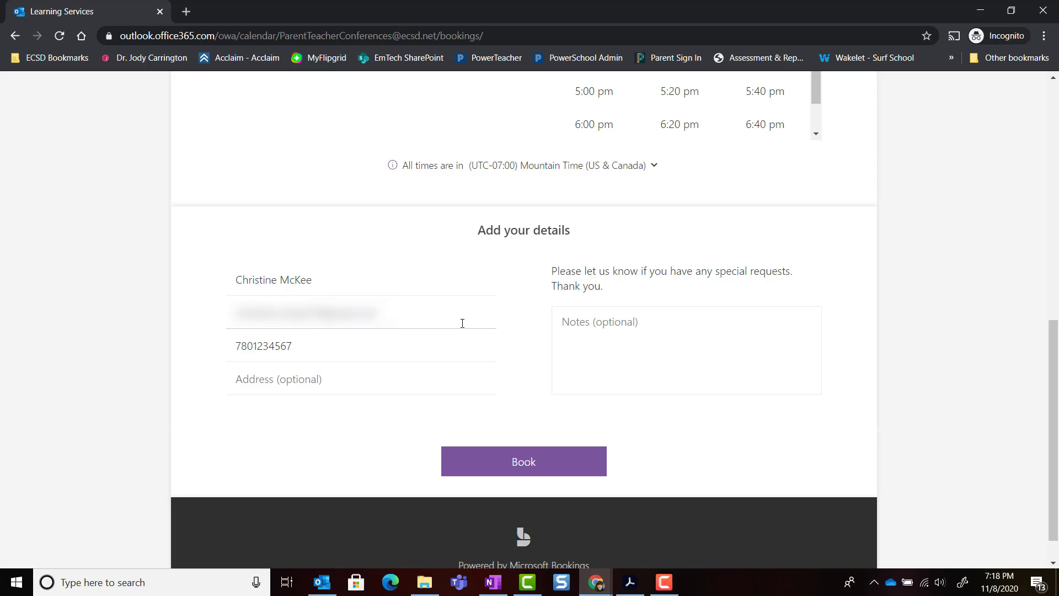
left_click(410, 340)
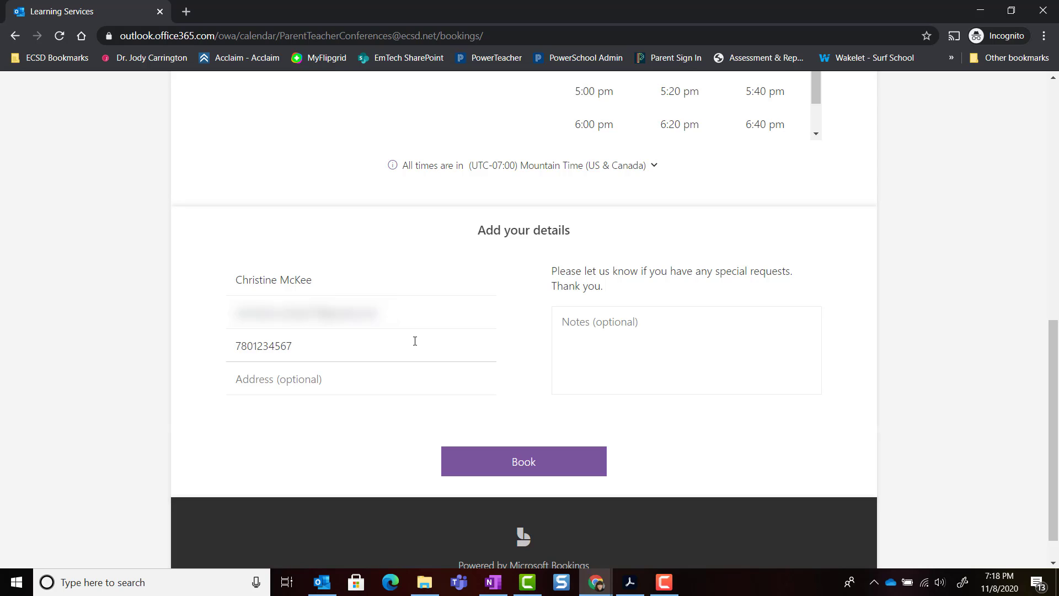
left_click(687, 322)
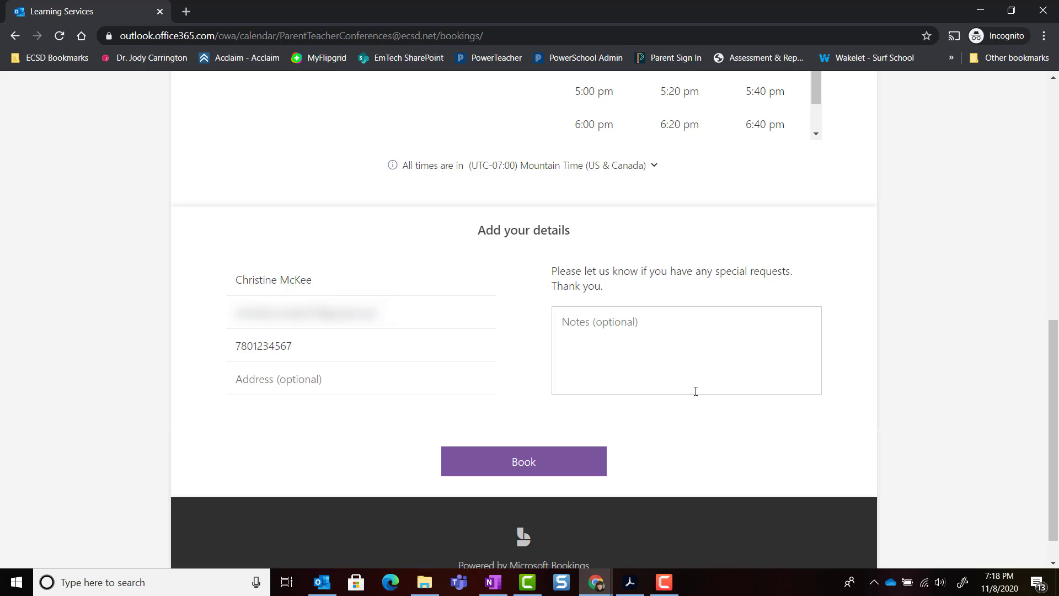
- Book the appointment and acknowledge the thank-you confirmation message
left_click(522, 467)
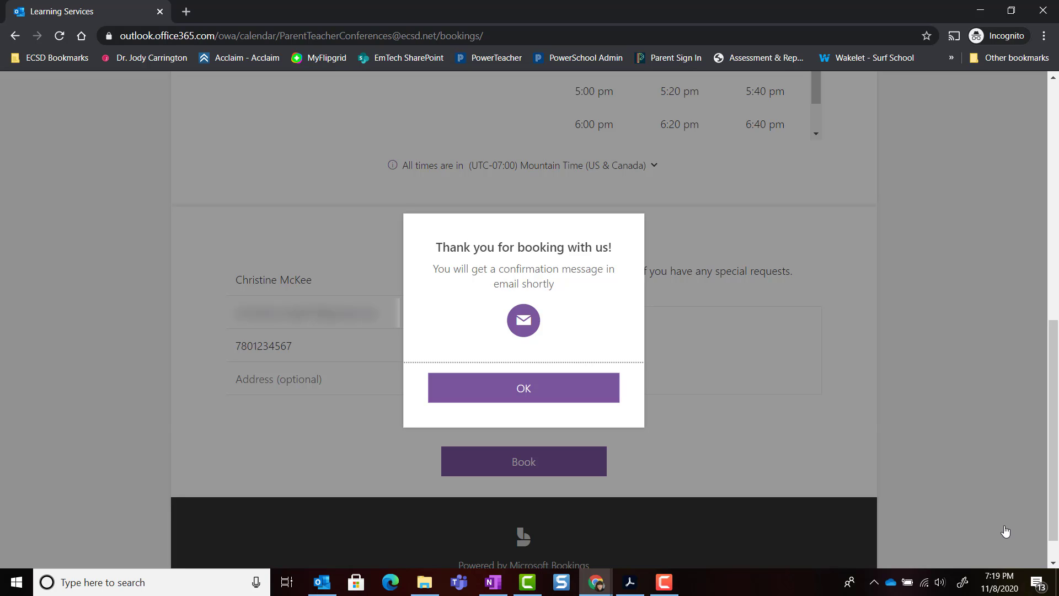
left_click(521, 391)
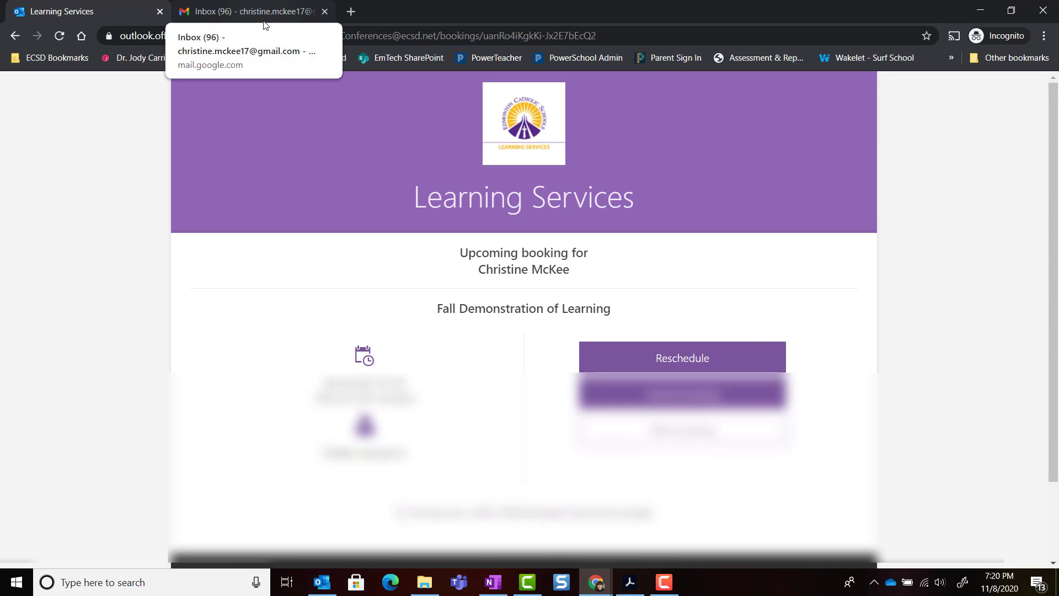
- Read the Fall Demonstration of Learning confirmation email in Gmail down to its Join Teams Meeting link
left_click(263, 21)
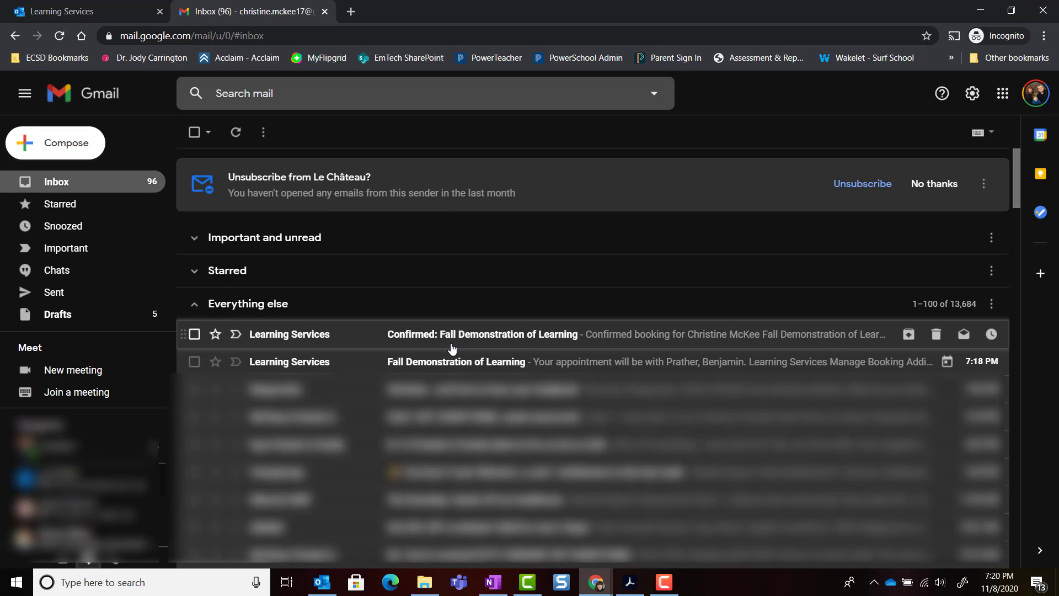
mouse_move(337, 362)
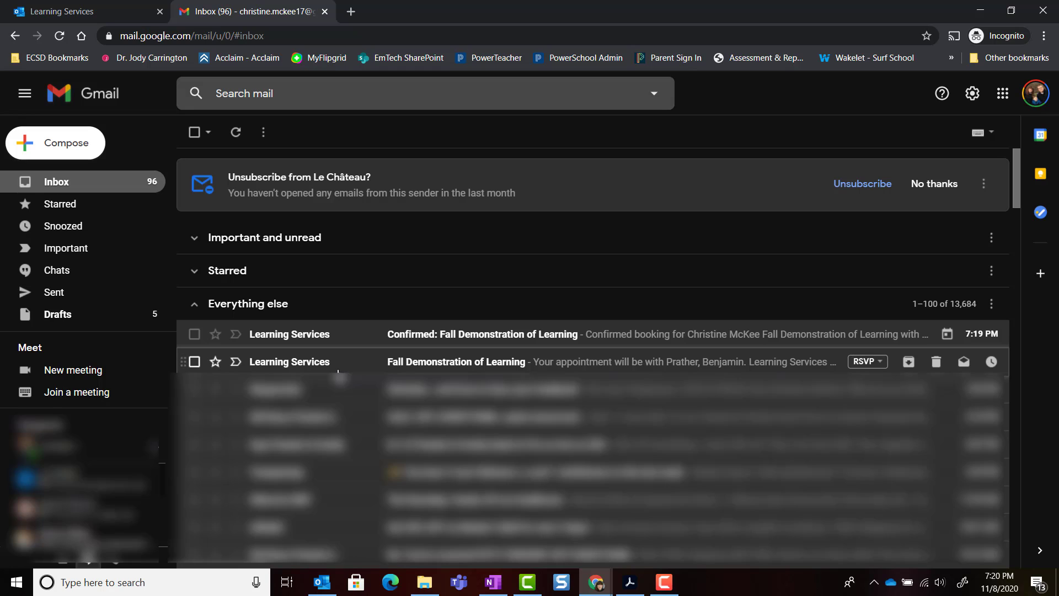
left_click(408, 362)
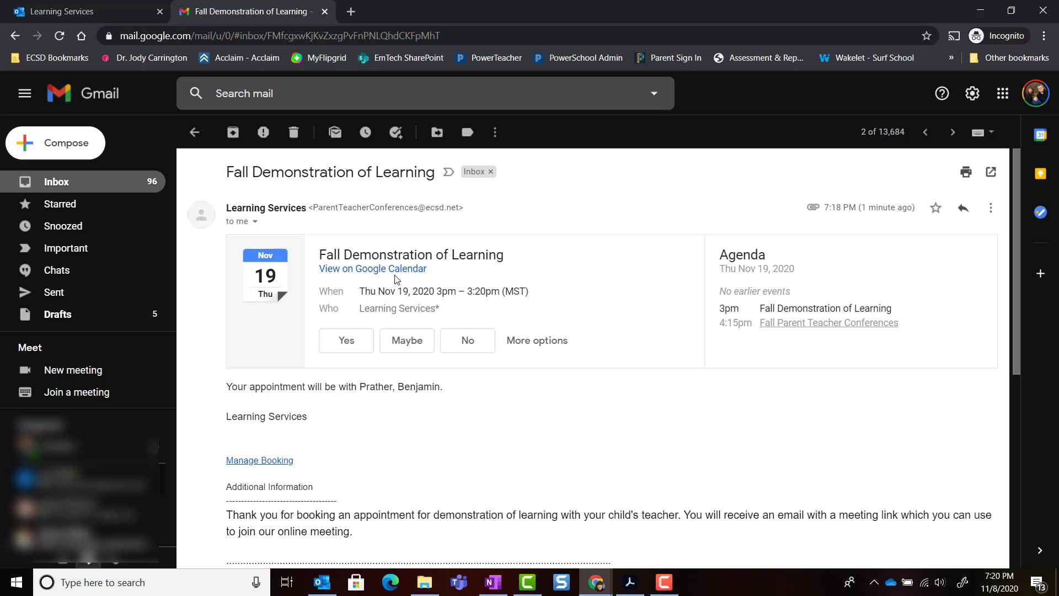
scroll(877, 331, "down", 5)
scroll(1006, 408, "down", 3)
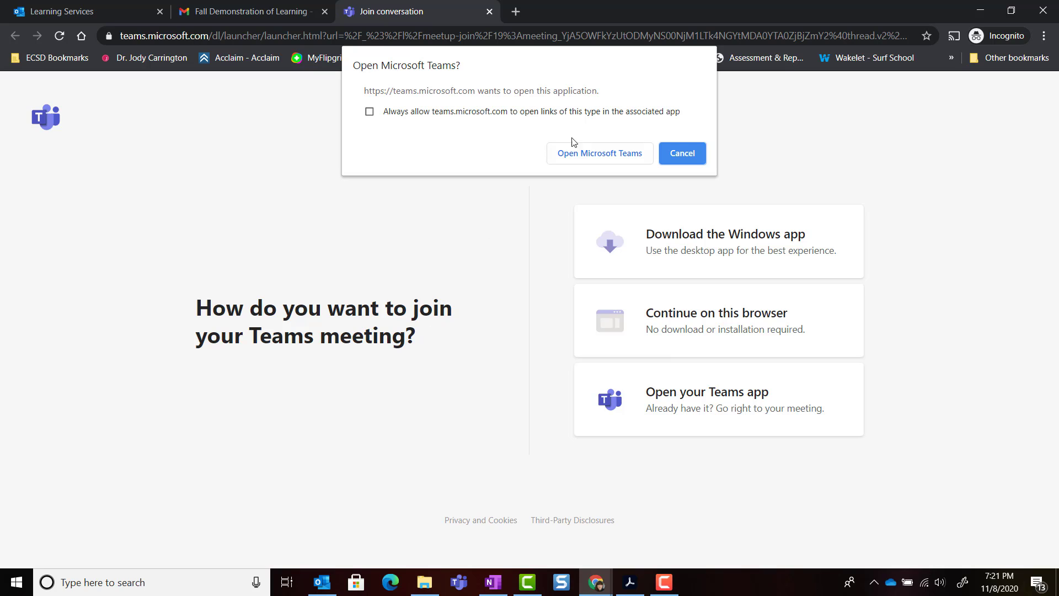
- Cancel the Open Microsoft Teams? prompt so the join-options page remains
left_click(681, 156)
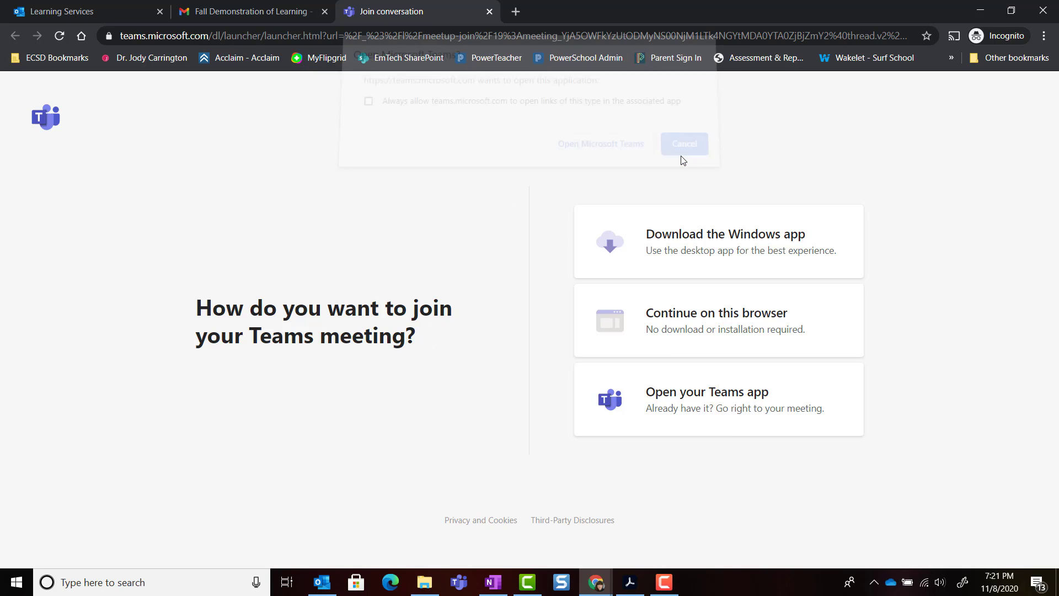